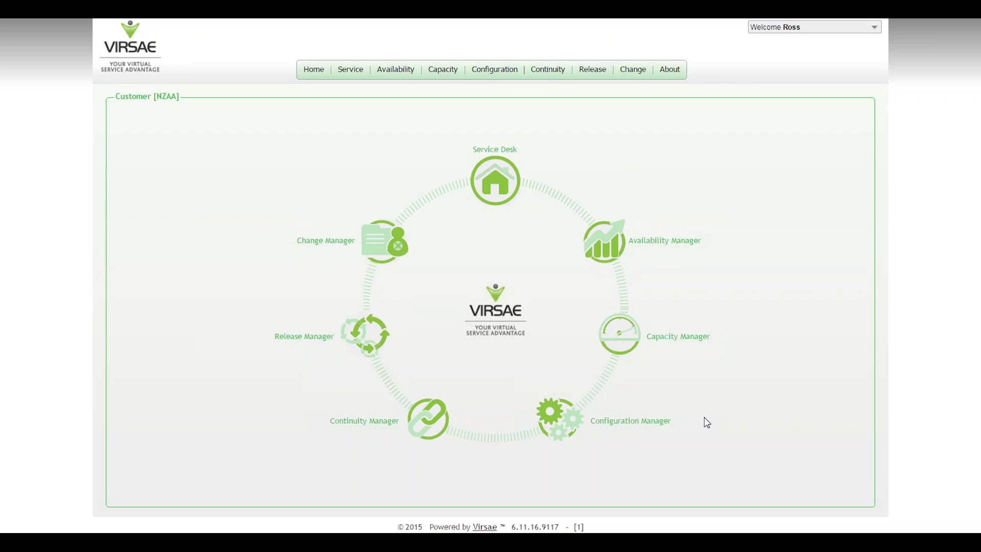
Open NZAA's As Built Schematics and the options for the November Network Region Diagram file.
left_click(570, 423)
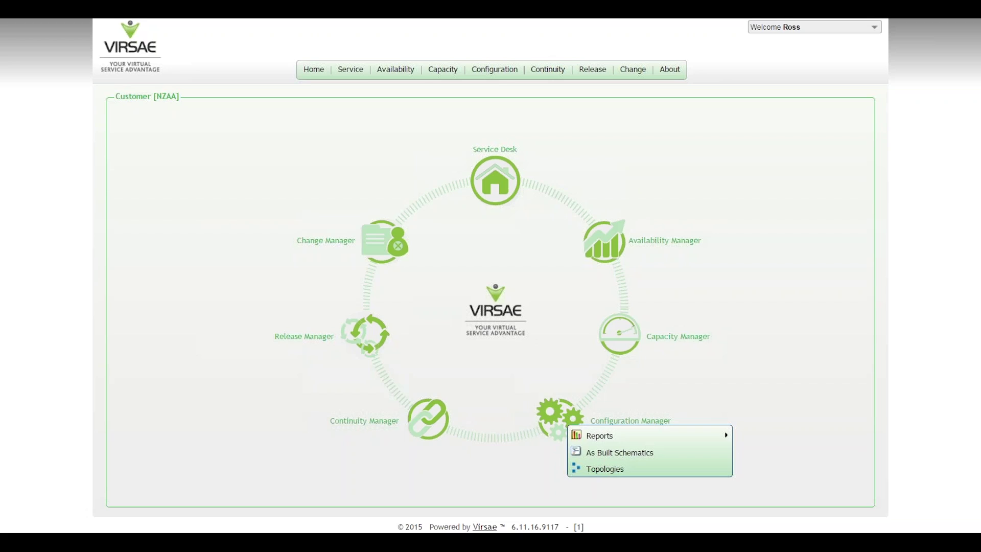
left_click(615, 460)
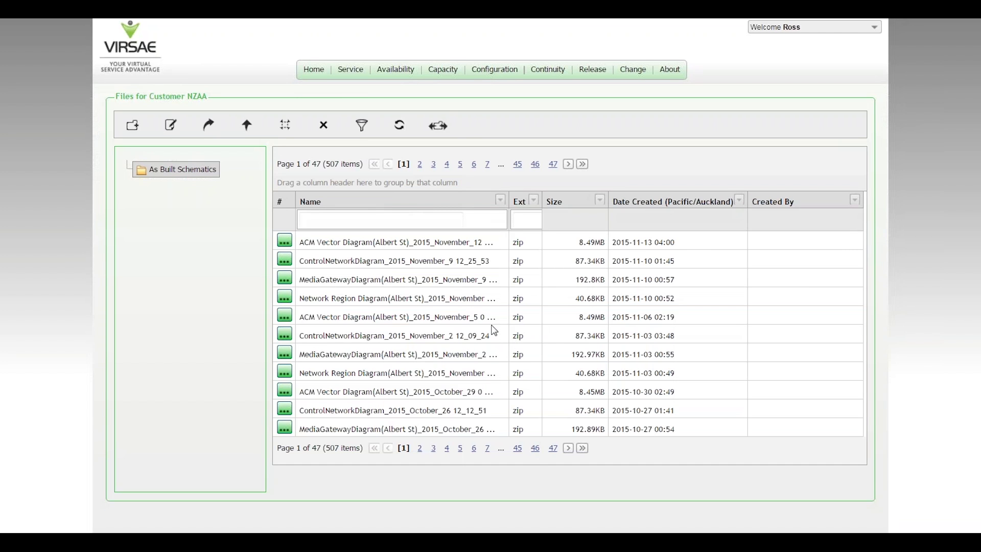
left_click(285, 298)
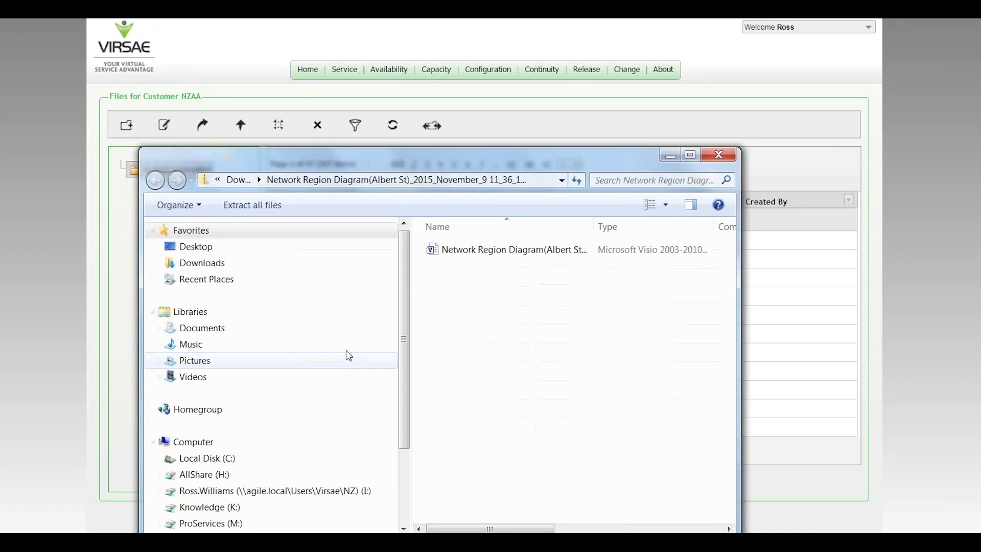
Open the Network Region Diagram Visio drawing from the extracted zip folder.
double_click(483, 252)
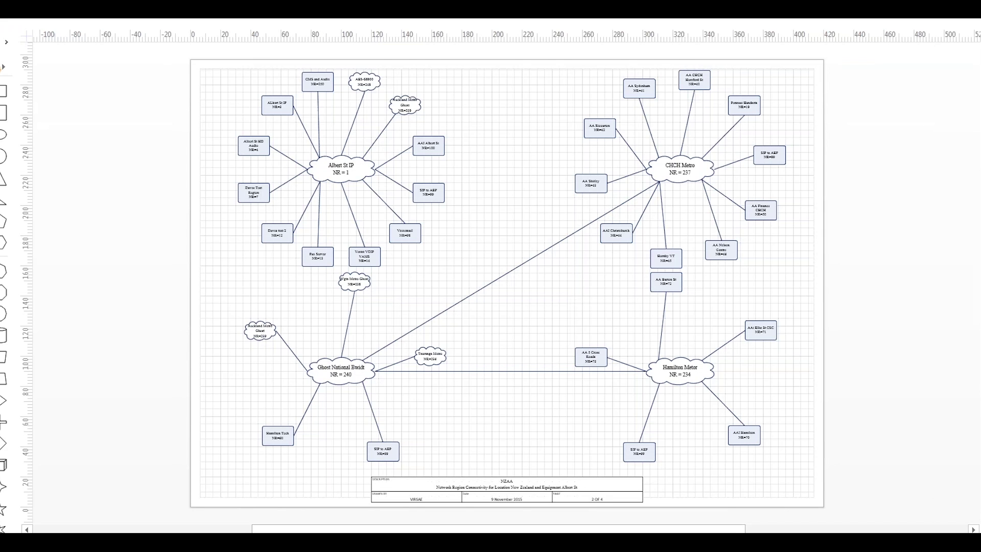
Zoom in on the Network Region Diagram page.
scroll(507, 284, "up", 1)
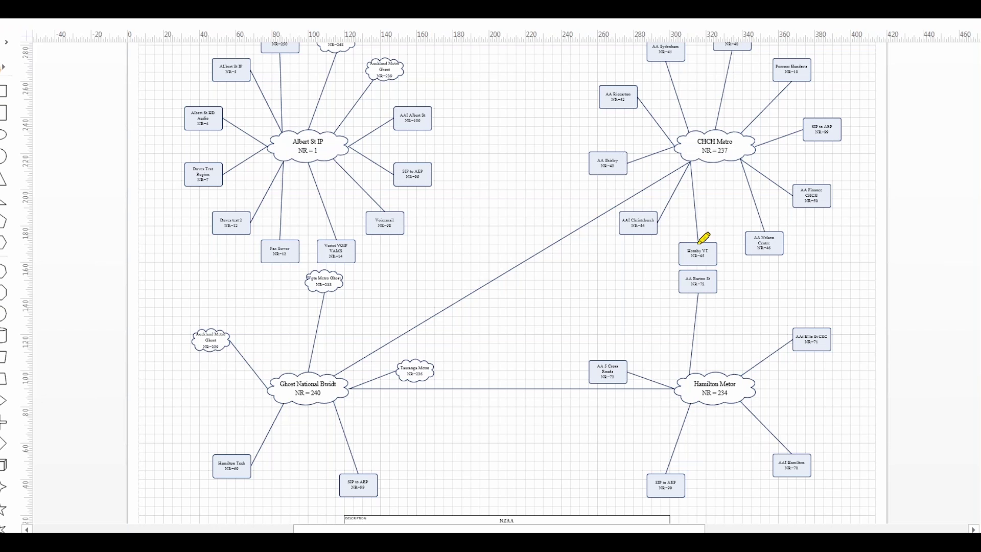
left_click_drag(697, 245, 689, 161)
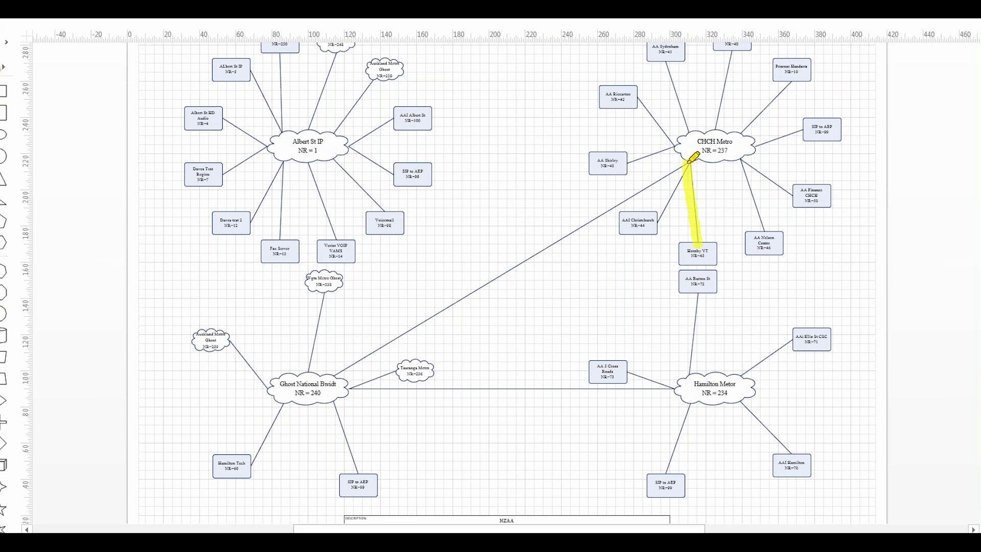
mouse_move(689, 161)
left_mouse_down()
mouse_move(413, 332)
mouse_move(341, 360)
mouse_move(332, 386)
mouse_move(352, 393)
mouse_move(493, 366)
mouse_move(714, 384)
mouse_move(752, 403)
mouse_move(790, 454)
left_mouse_up()
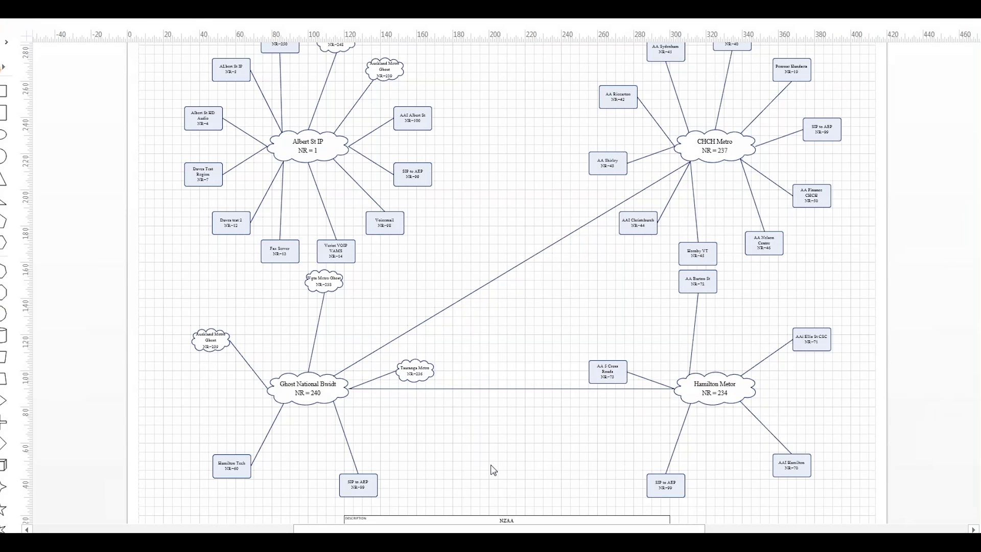
Return to Firefox and bring up NZAA's Service Desk equipment option.
mouse_move(384, 543)
left_click(385, 543)
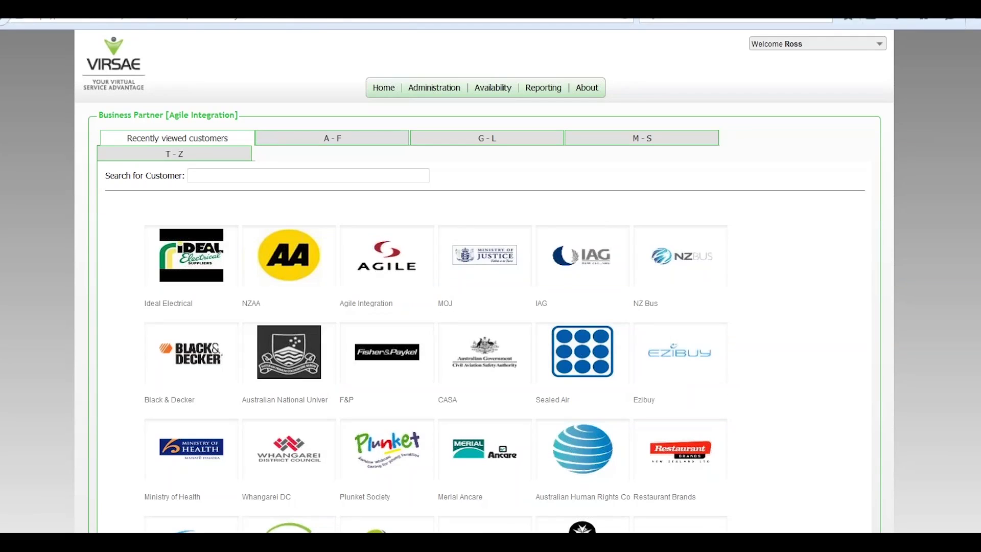
left_click(291, 236)
mouse_move(389, 255)
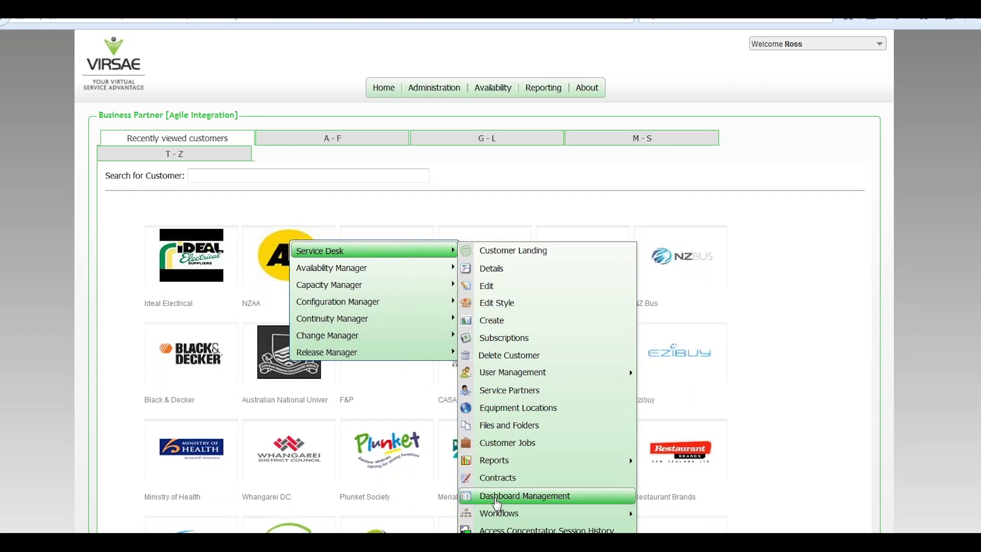
mouse_move(500, 515)
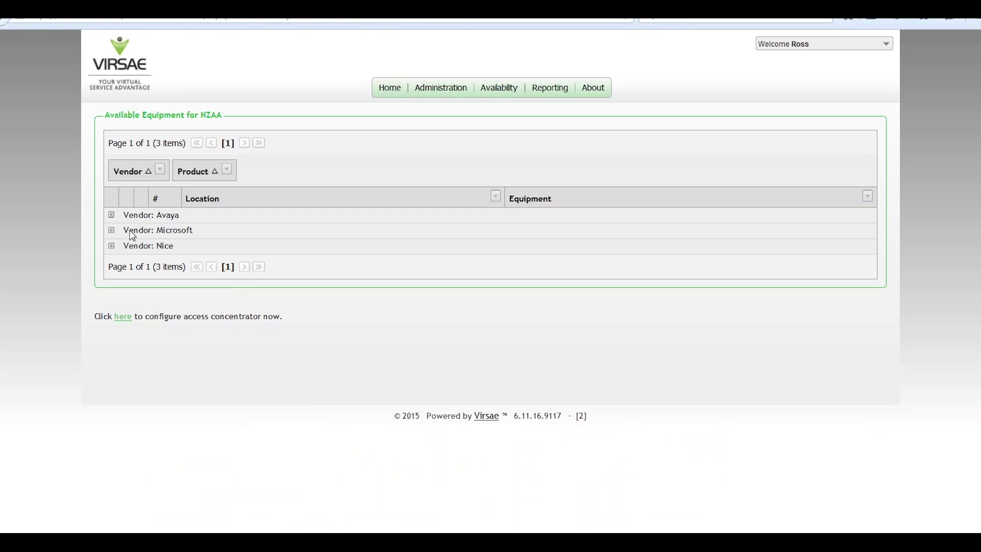
Save the SSH connection file for the Avaya ACM Albert St system and show recent downloads.
left_click(112, 215)
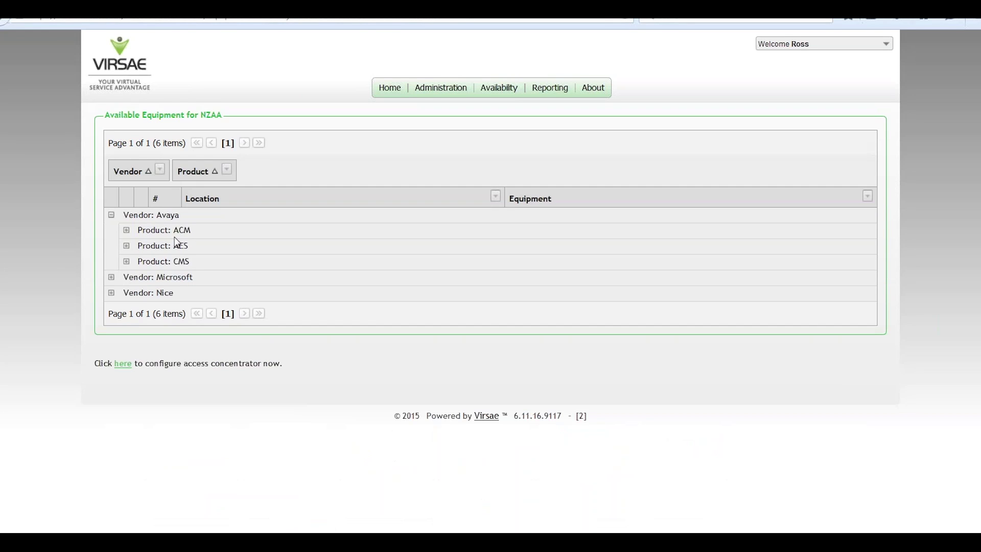
left_click(126, 230)
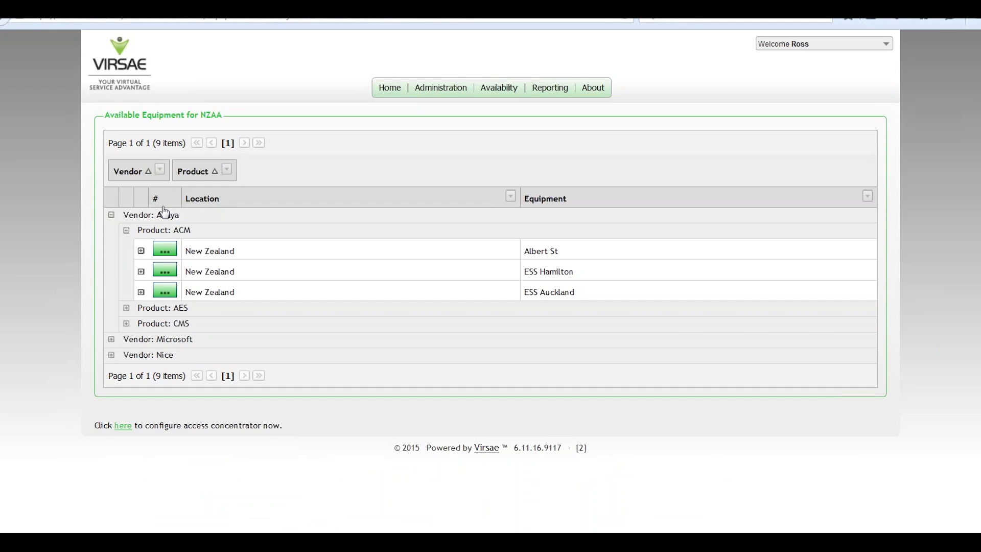
left_click(170, 251)
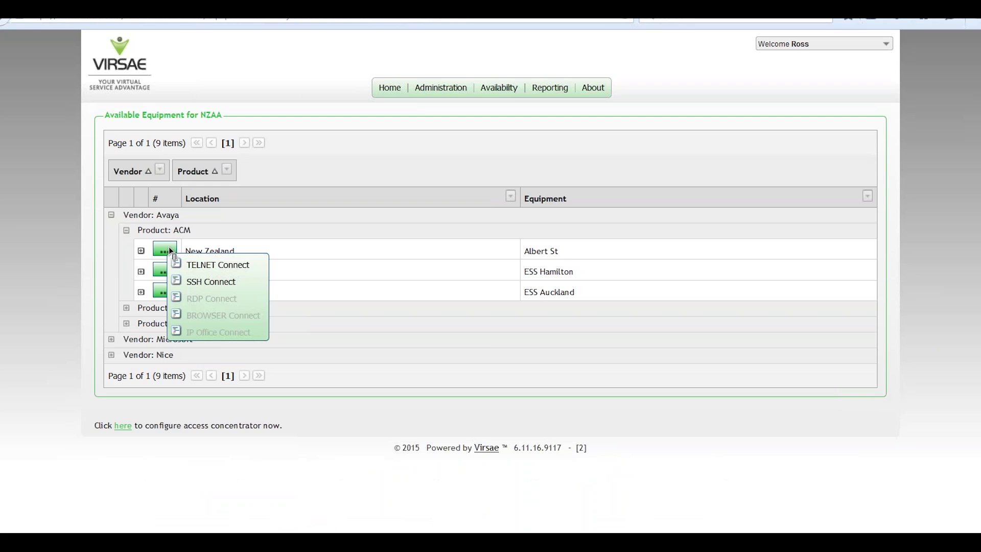
left_click(207, 285)
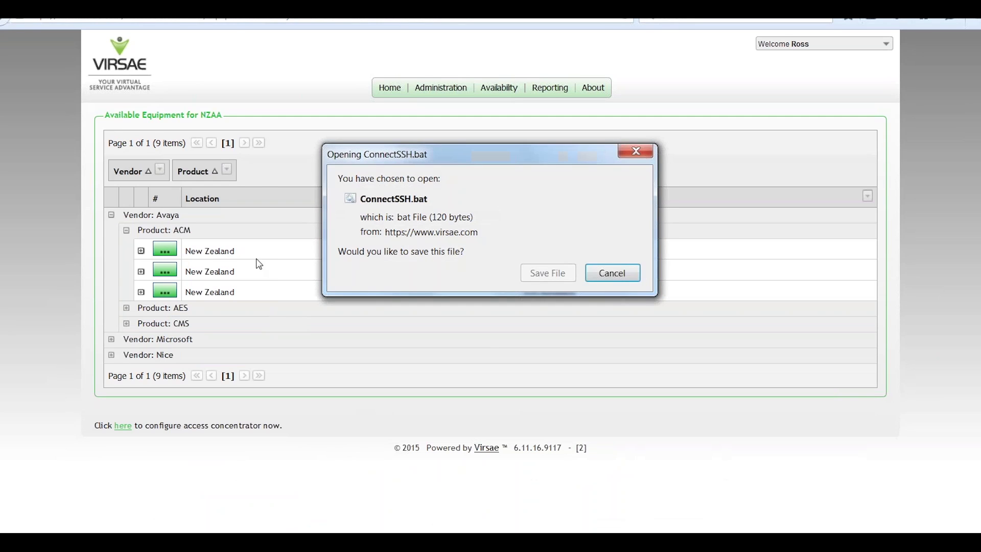
left_click(542, 274)
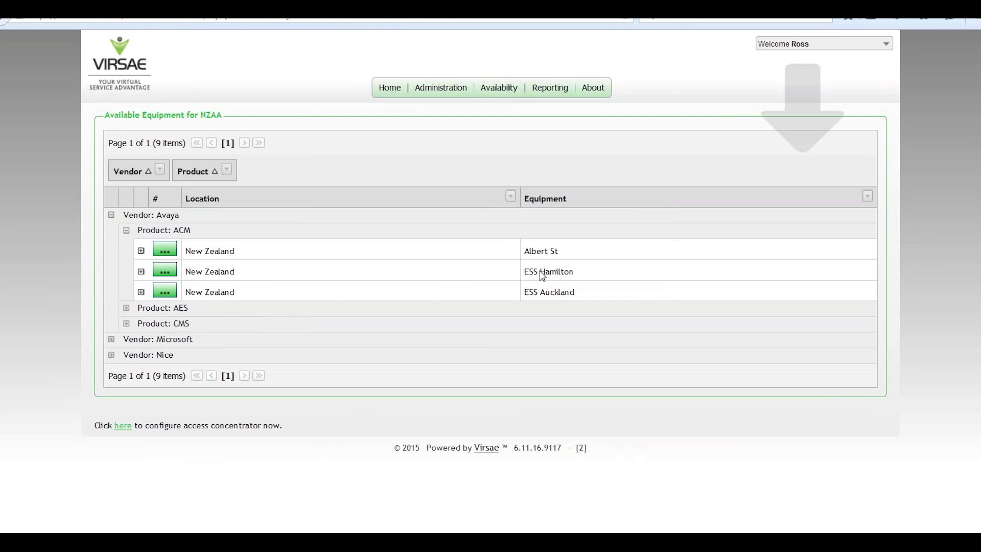
left_click(897, 20)
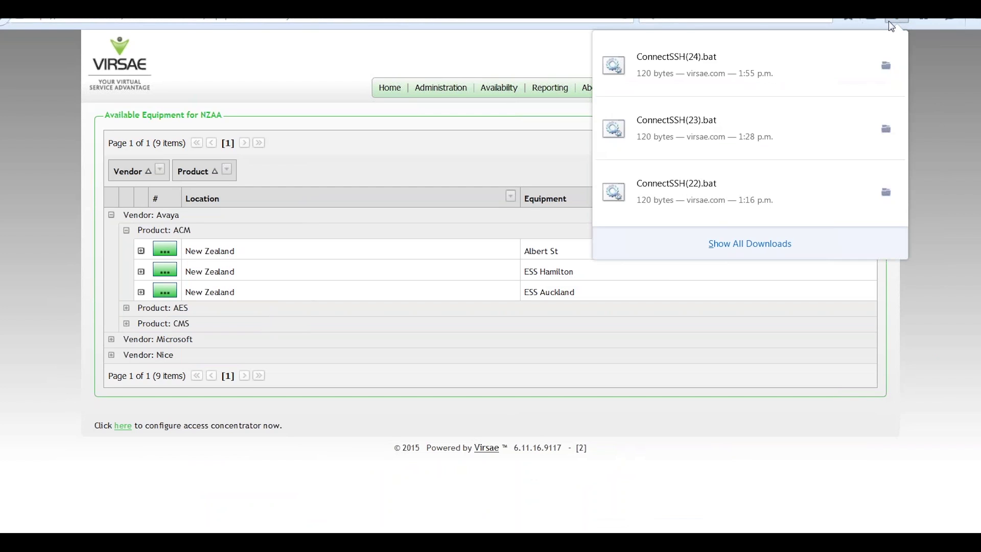
Launch the downloaded SSH file and log in to Albert St with the account credentials.
left_click(705, 58)
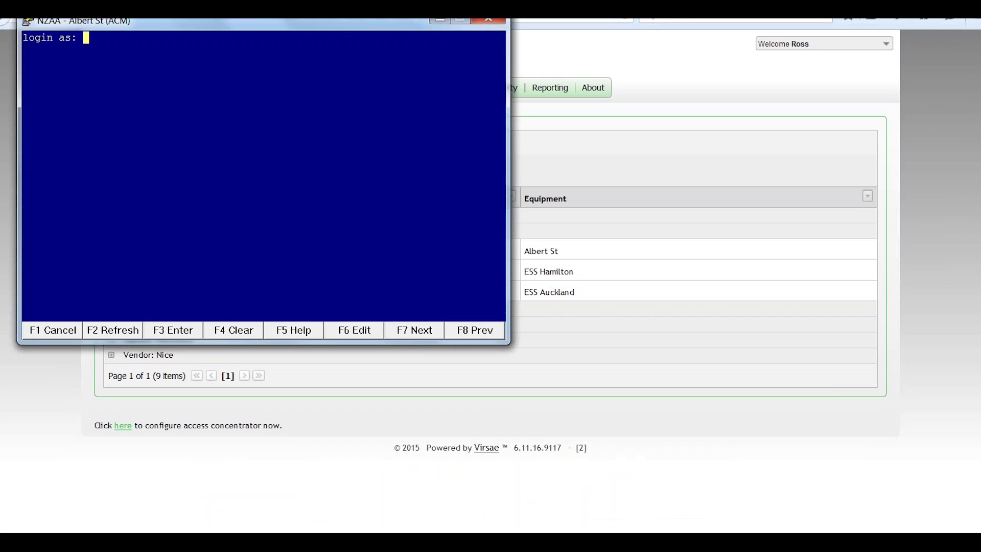
left_click_drag(327, 23, 357, 62)
type("v")
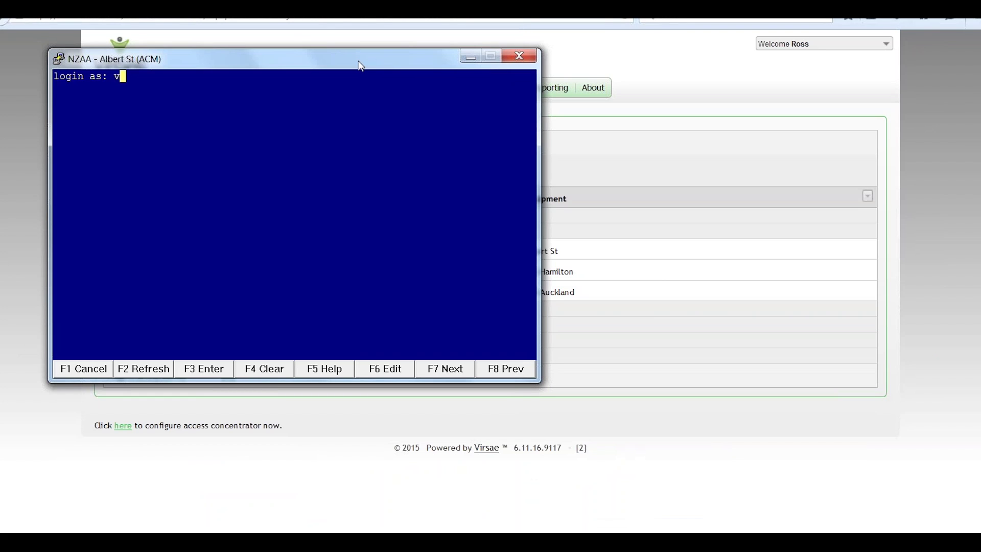
type("irsae")
key("Return")
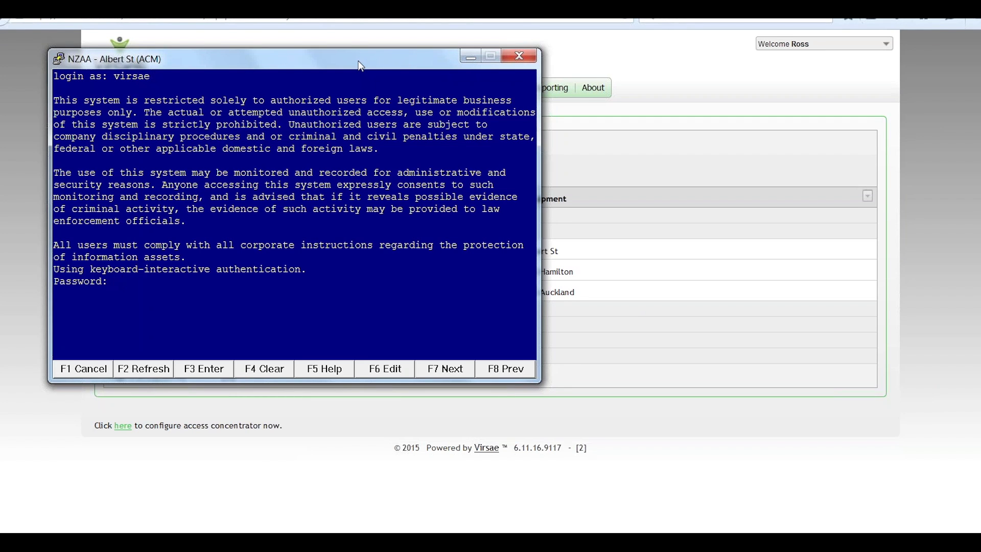
key("Return")
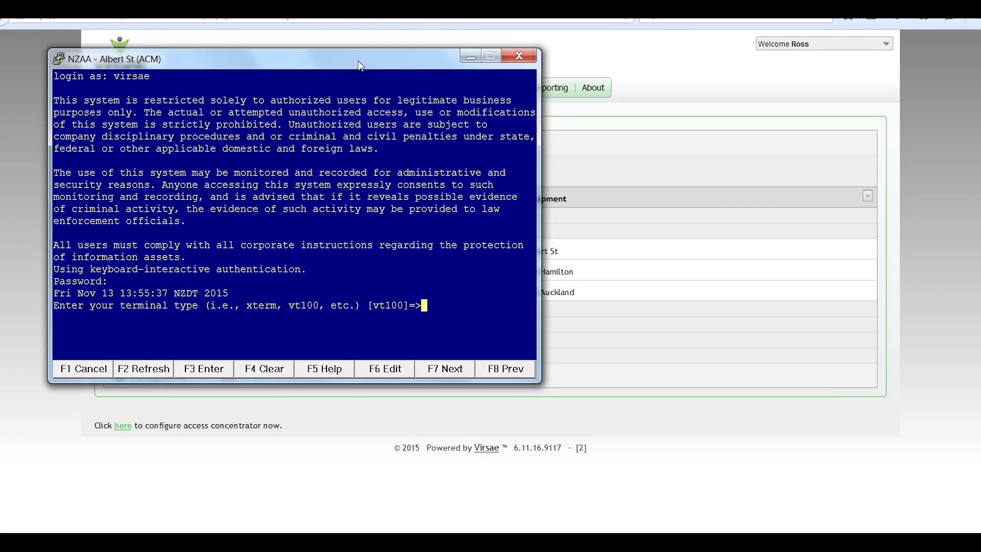
Accept vt100, run autosat and accept terminal type 513 to reach the SAT prompt.
key("Return")
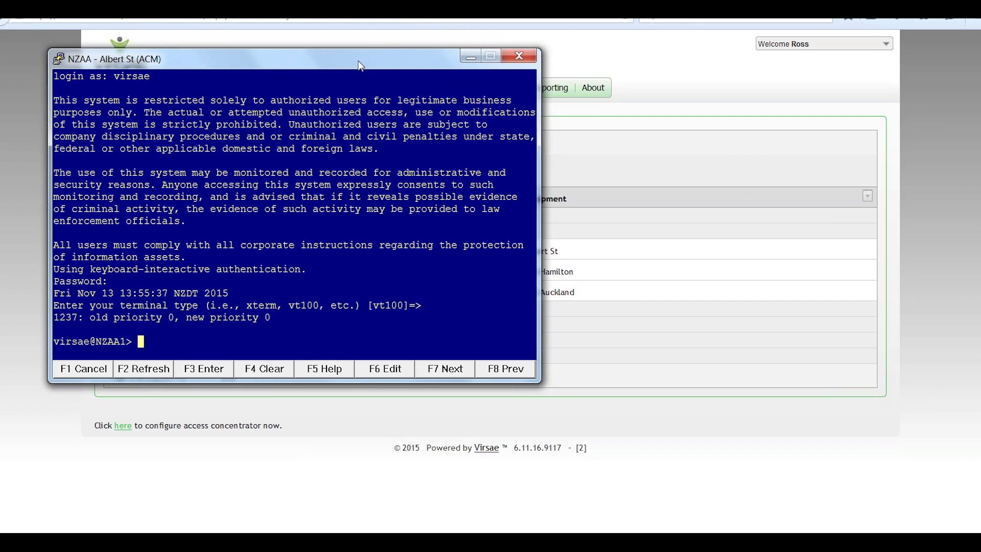
type("autosat")
key("Return")
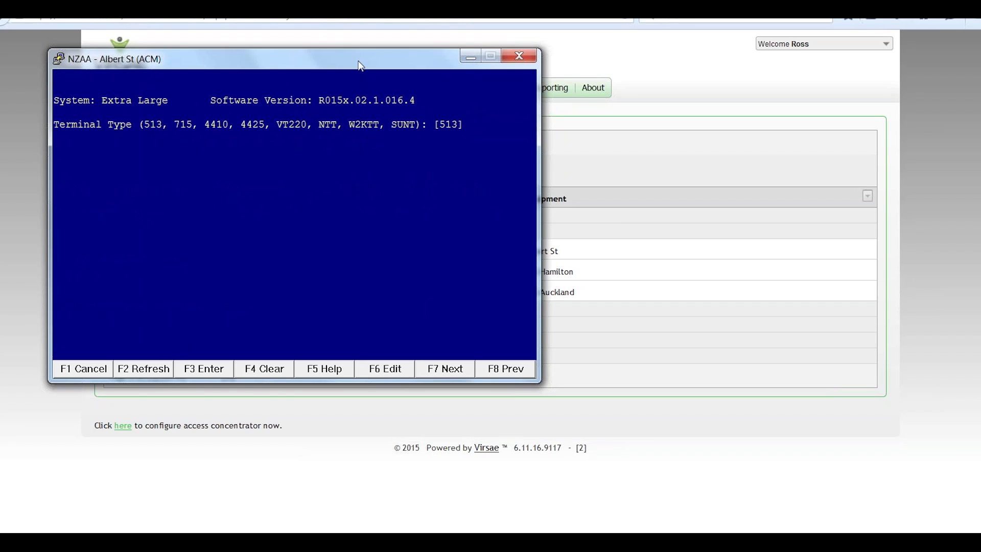
key("Return")
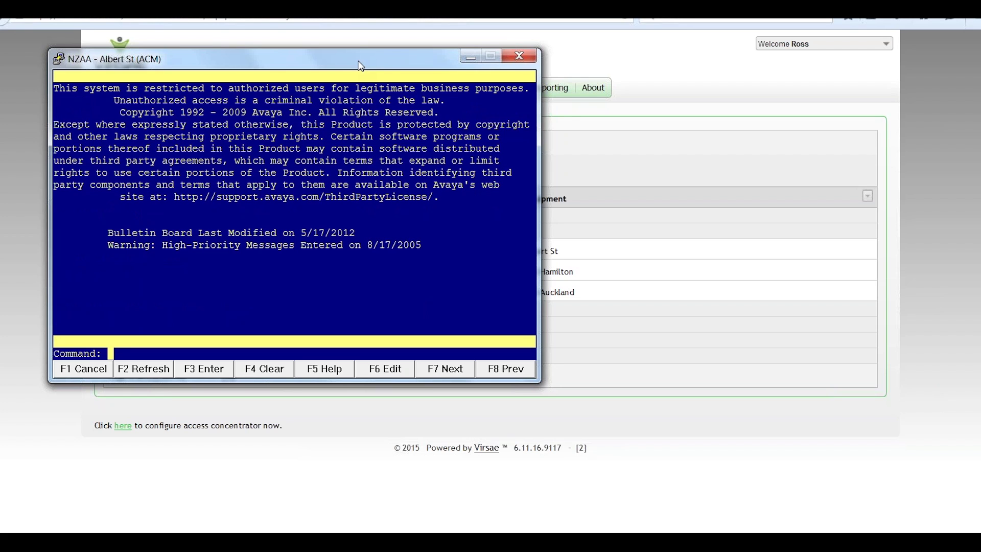
Display ip-network-region 45 and page to its inter-region connection table on page 3.
type("dip")
key("BackSpace")
type("splay i")
type("p-net")
type("work-region ")
type("45")
key("Return")
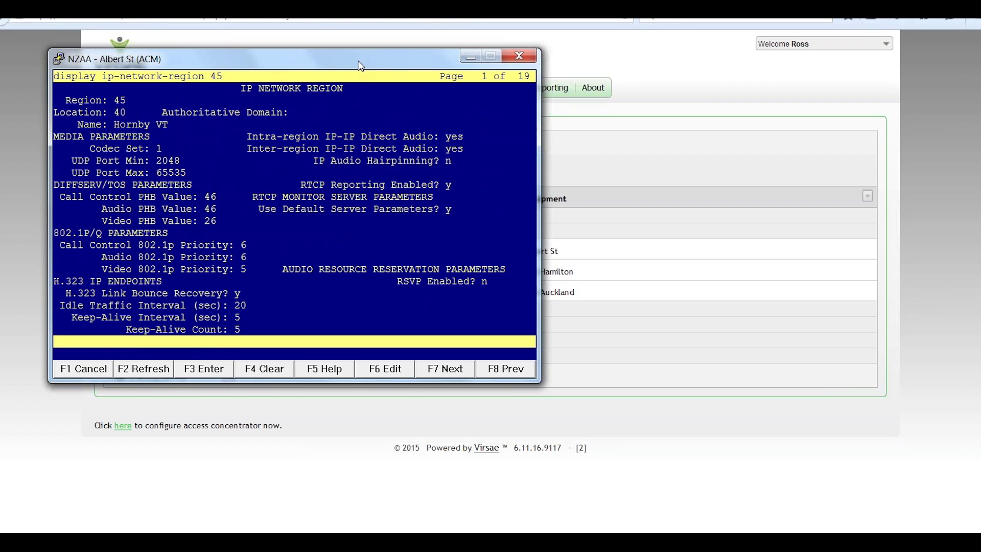
left_click(445, 374)
left_click(444, 374)
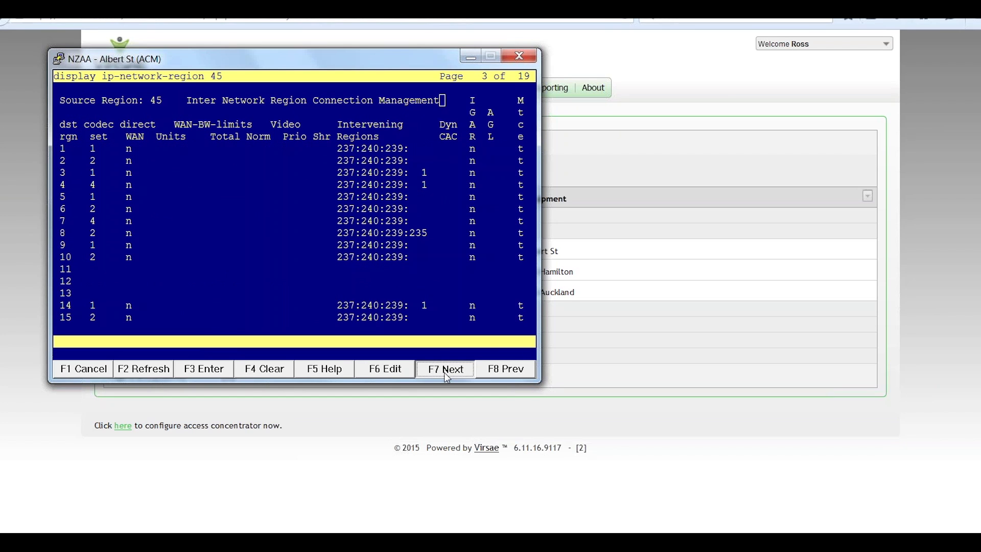
Page to regions 61–75 and highlight the destination region 70 row via 237:240:234.
left_click(444, 373)
left_click(445, 373)
left_click(444, 373)
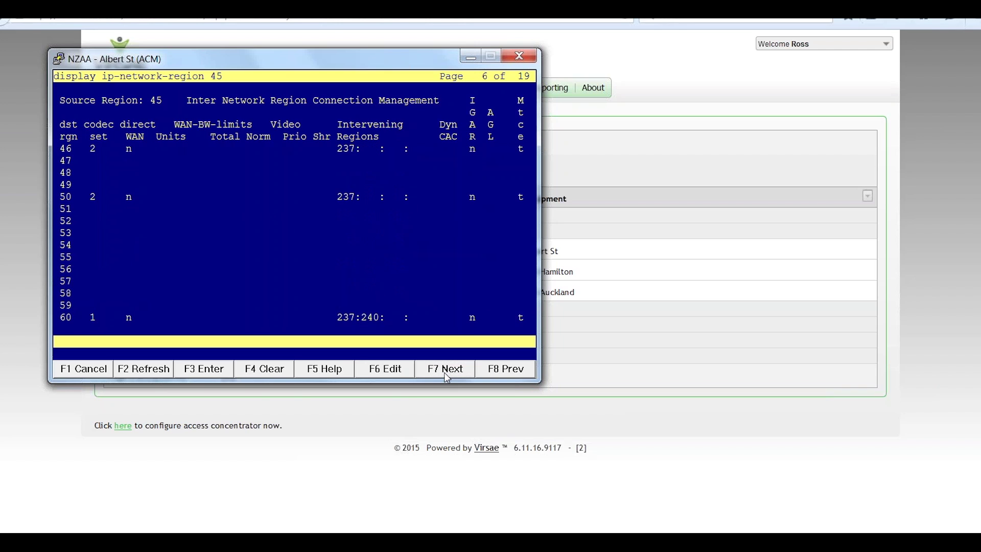
left_click(444, 373)
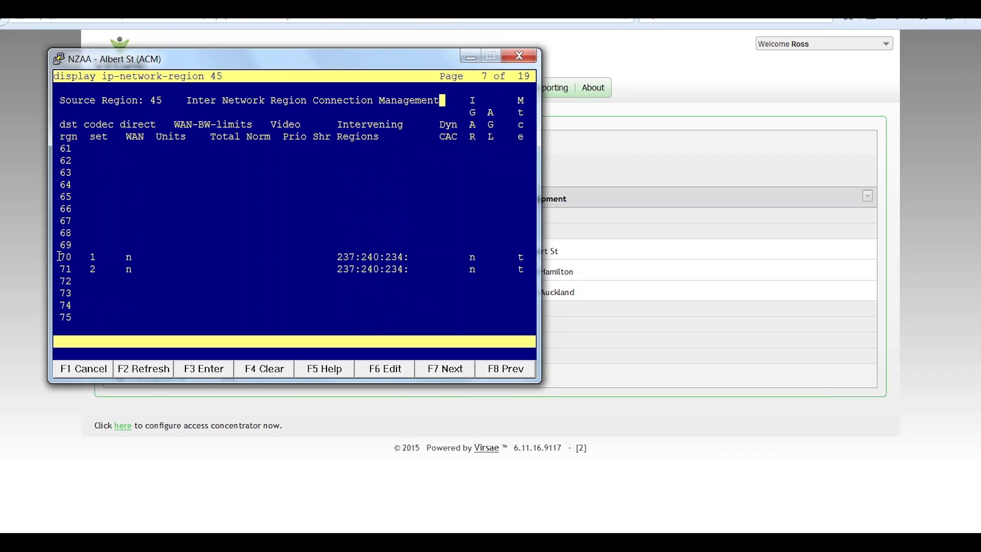
left_click_drag(59, 257, 411, 258)
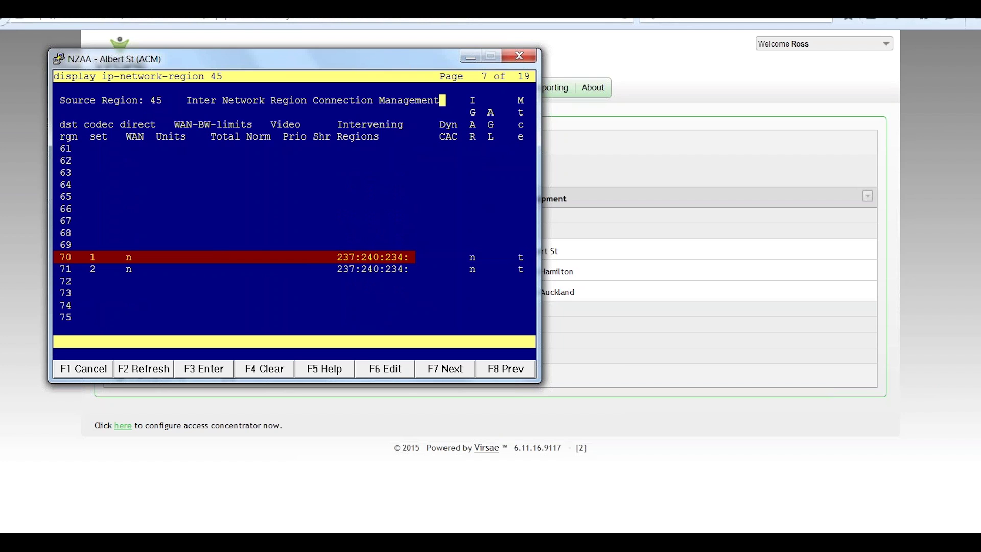
Bring up the Albert St Network Region Diagram in Visio, then return to the terminal.
mouse_move(341, 532)
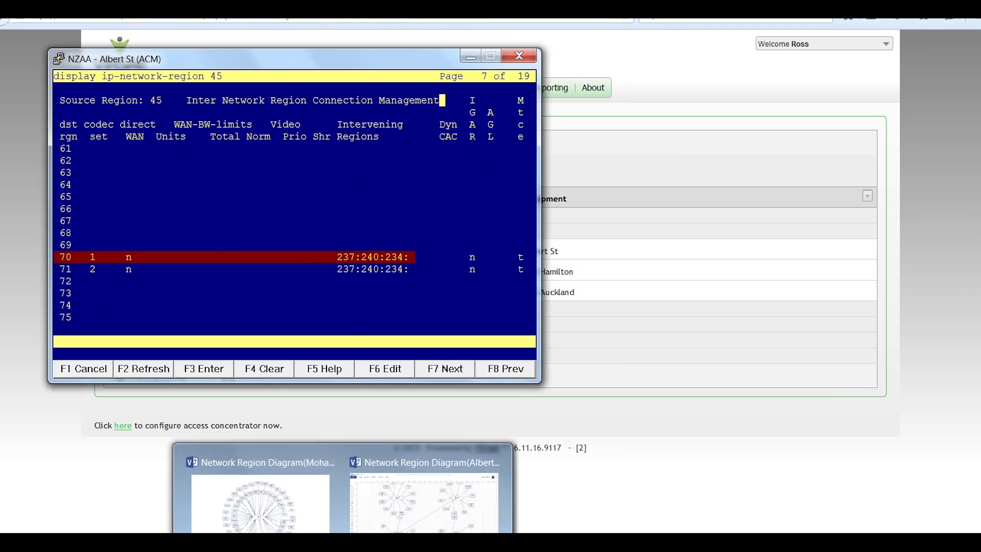
left_click(397, 529)
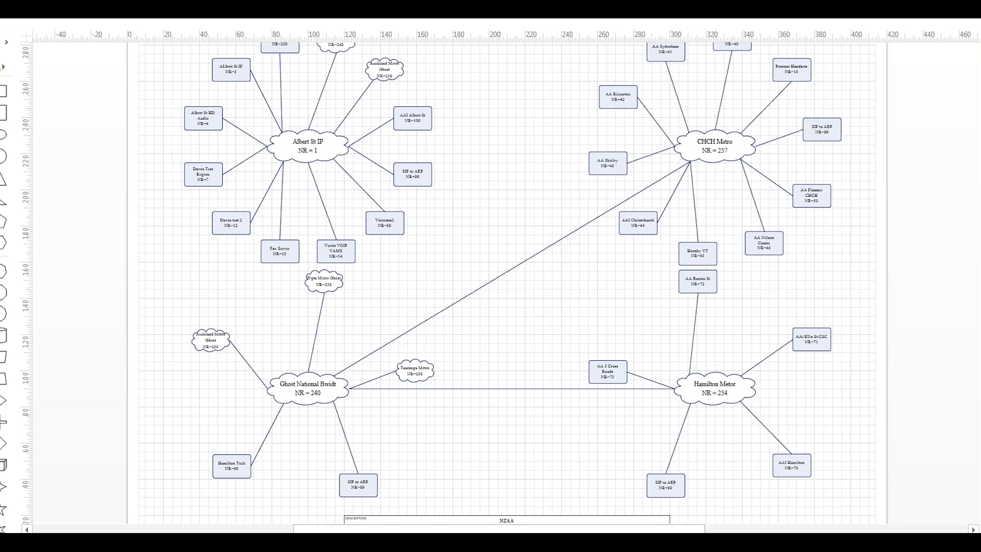
key("alt+Tab")
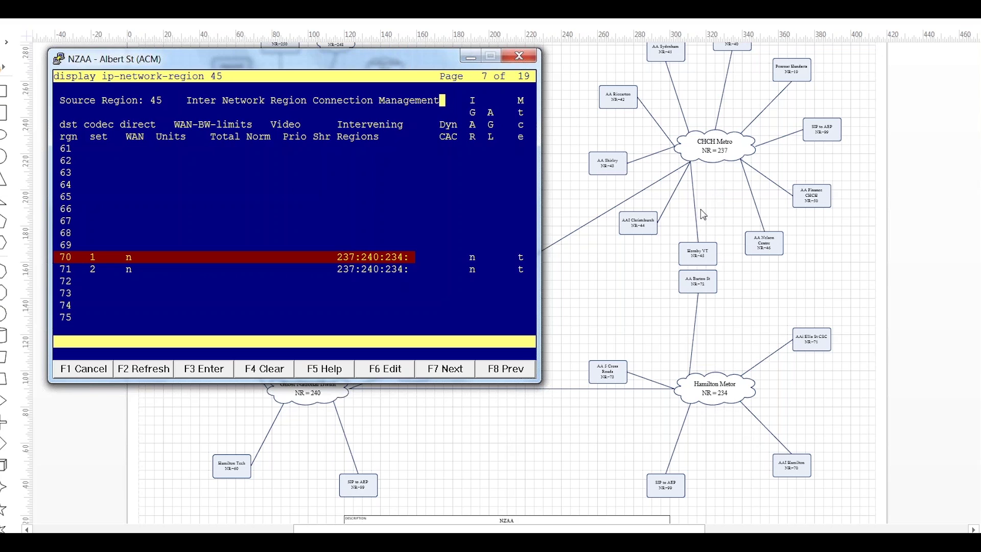
Page to regions 226–240 and highlight region 237's direct WAN link with its 512 Kbits limit.
left_click(453, 370)
left_click(452, 372)
left_click(454, 374)
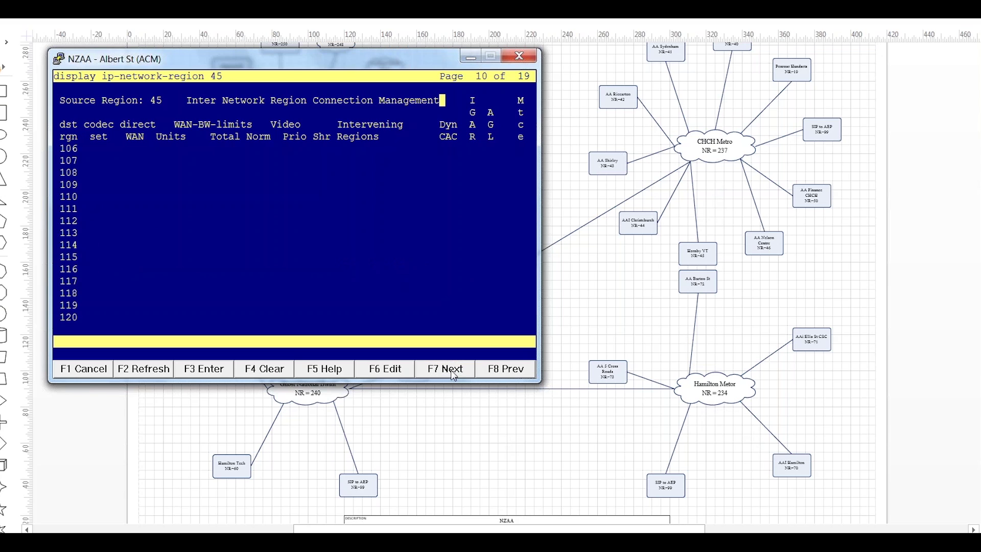
left_click(454, 374)
left_click(454, 375)
left_click(453, 374)
left_click(453, 375)
left_click(454, 374)
left_click(454, 375)
left_click(454, 375)
left_click(454, 374)
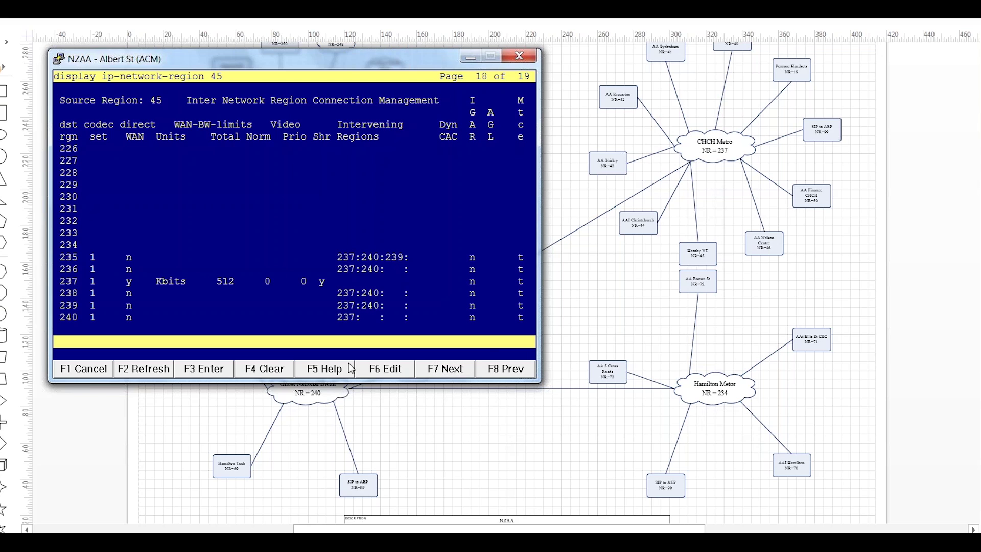
left_click_drag(56, 281, 106, 279)
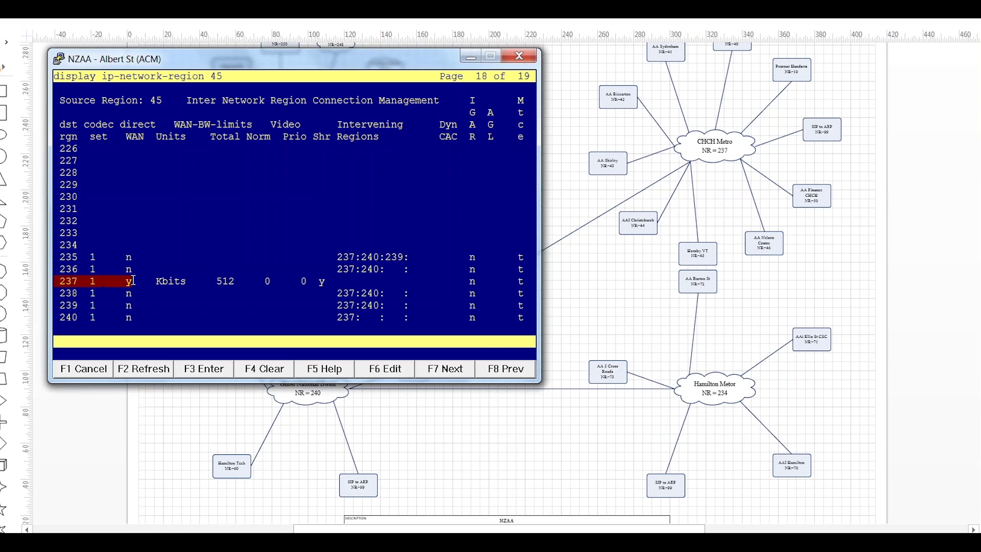
left_click_drag(155, 280, 234, 279)
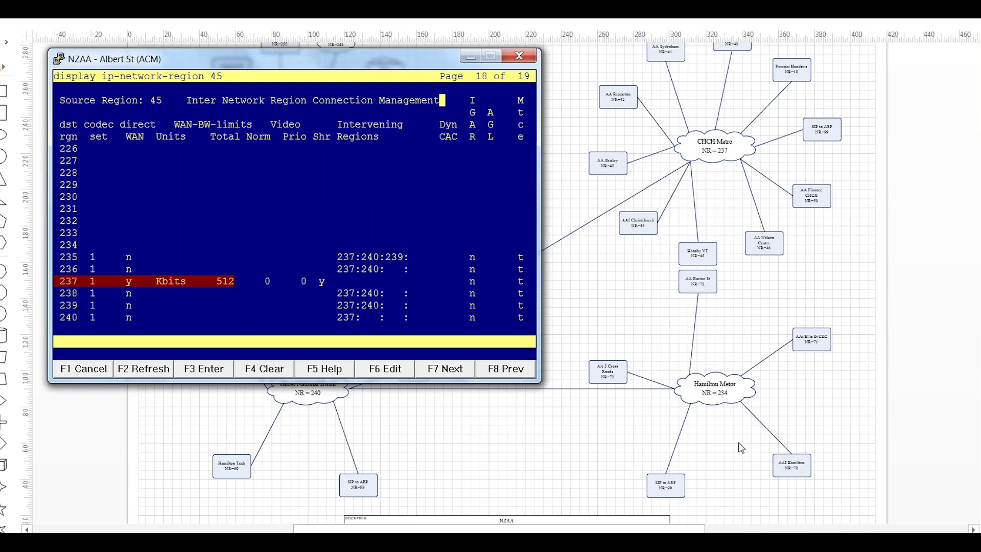
Abandon the region form and log off Communication Manager, confirming with 'y'.
left_click(85, 370)
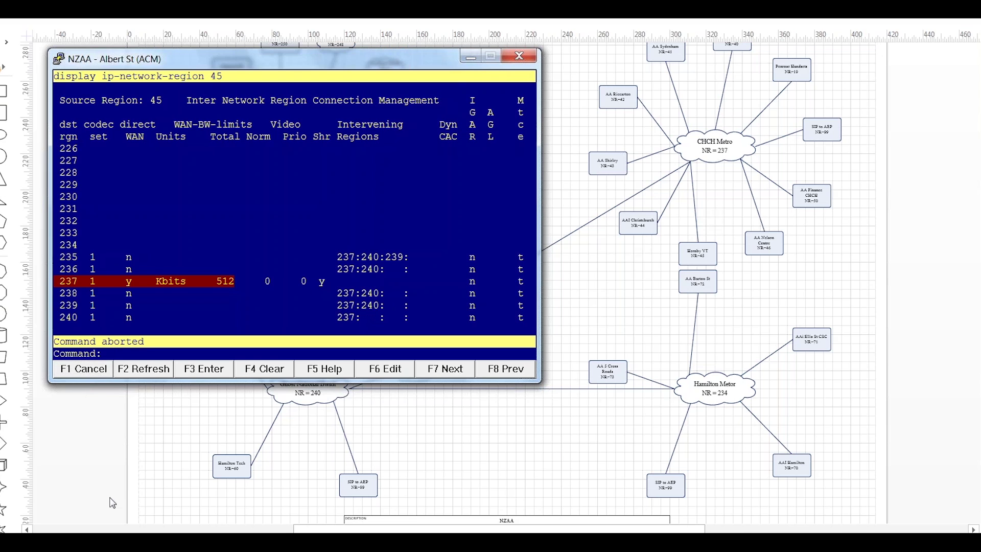
type("logoff")
key("Return")
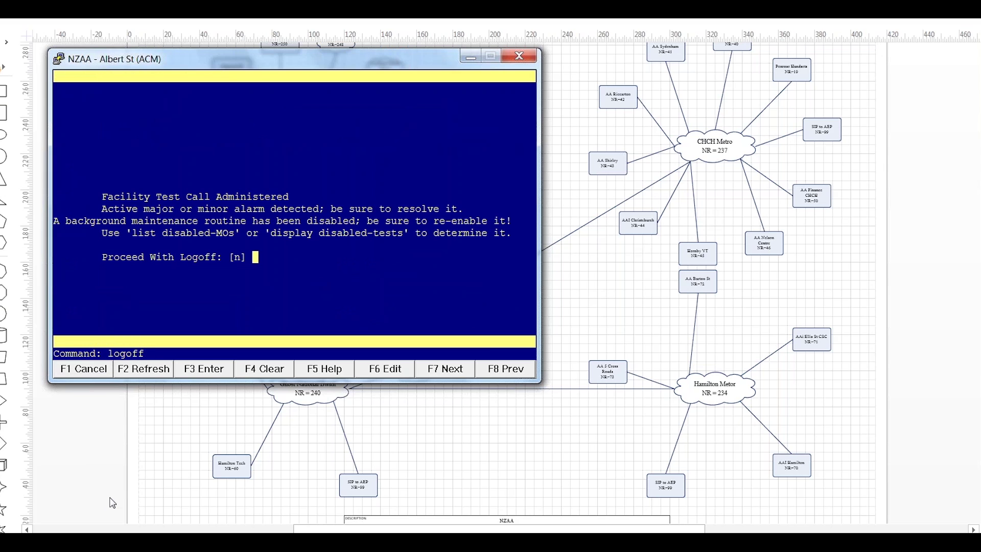
type("y")
key("Return")
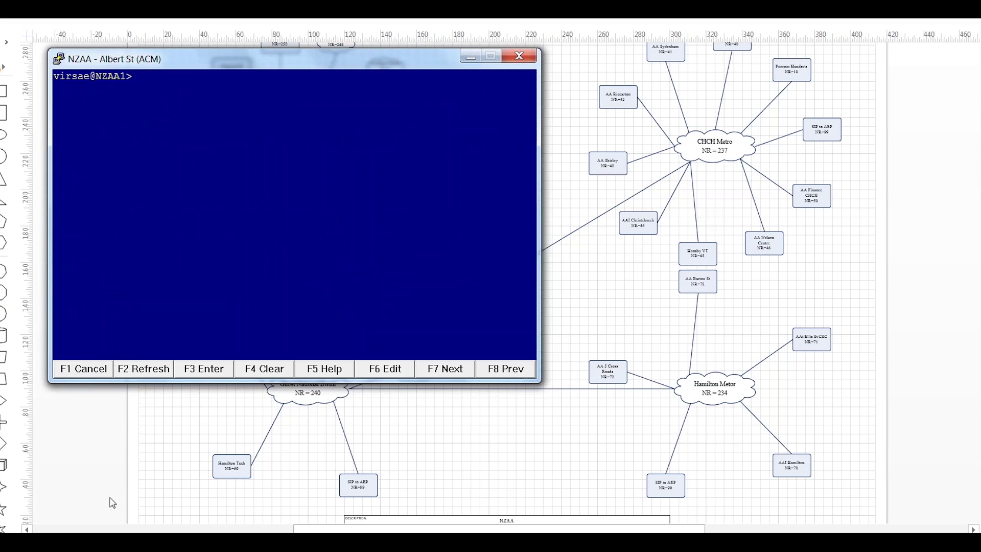
Exit the PuTTY shell session to reveal the Visio network region diagram.
type("exit")
key("Return")
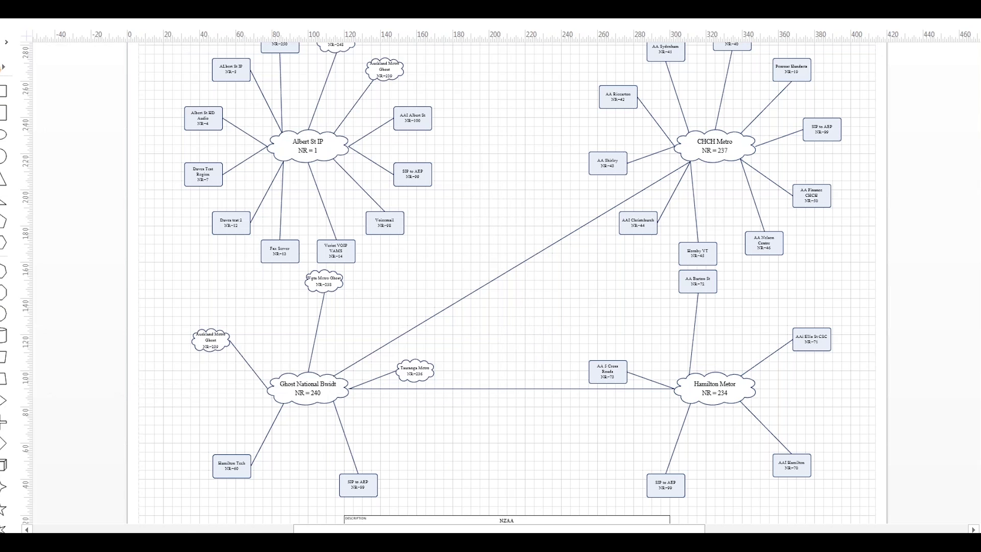
mouse_move(343, 542)
left_click(260, 501)
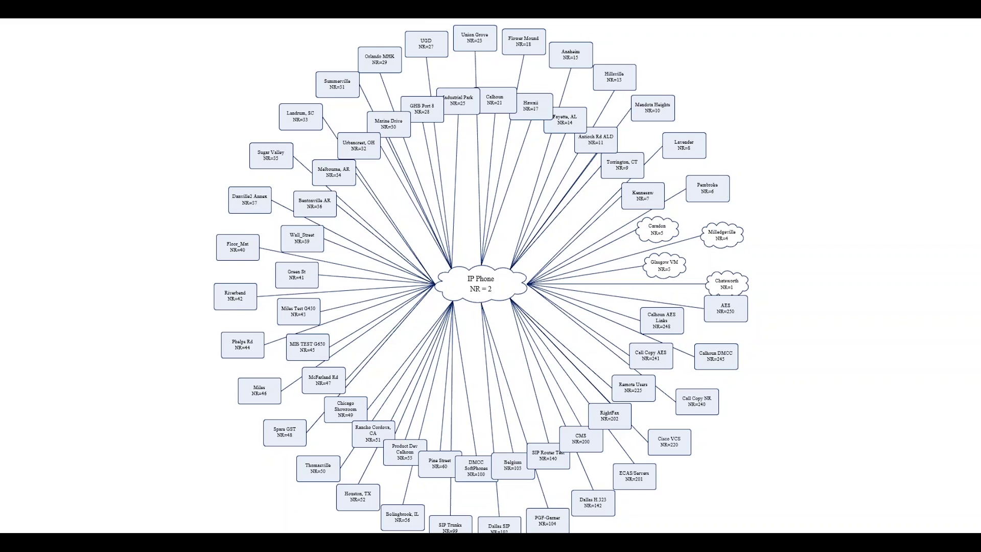
left_click(740, 299)
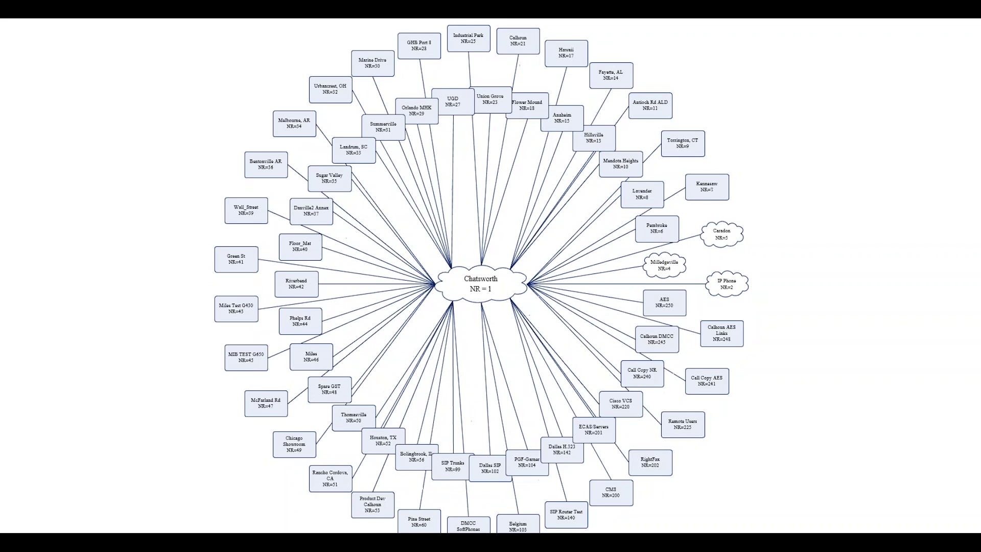
left_click(721, 234)
left_click(721, 234)
left_click(722, 234)
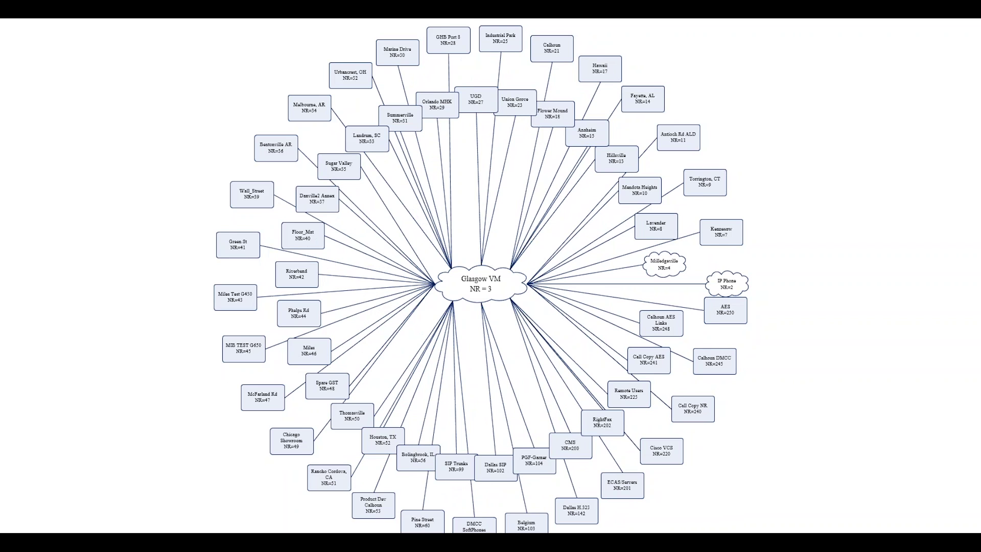
key("alt+Tab")
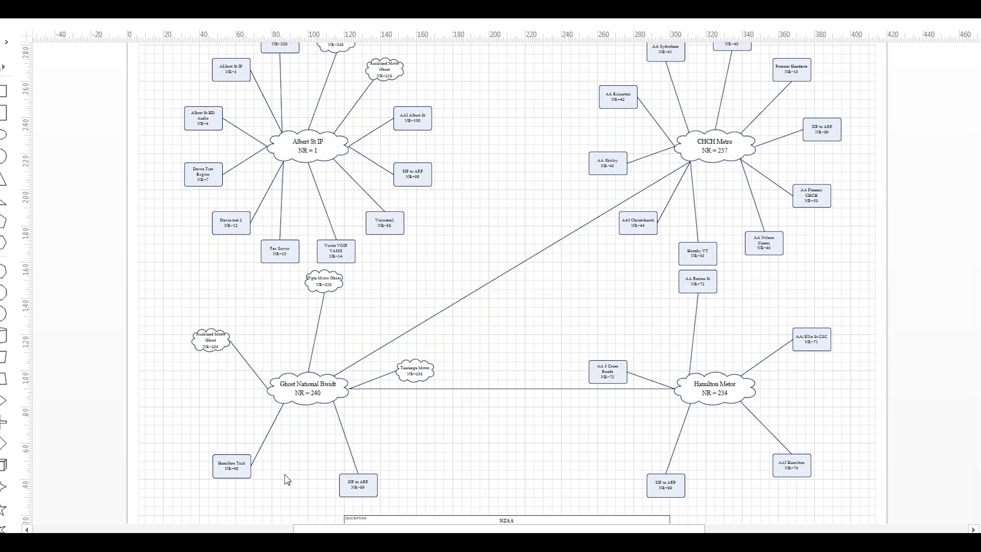
mouse_move(216, 542)
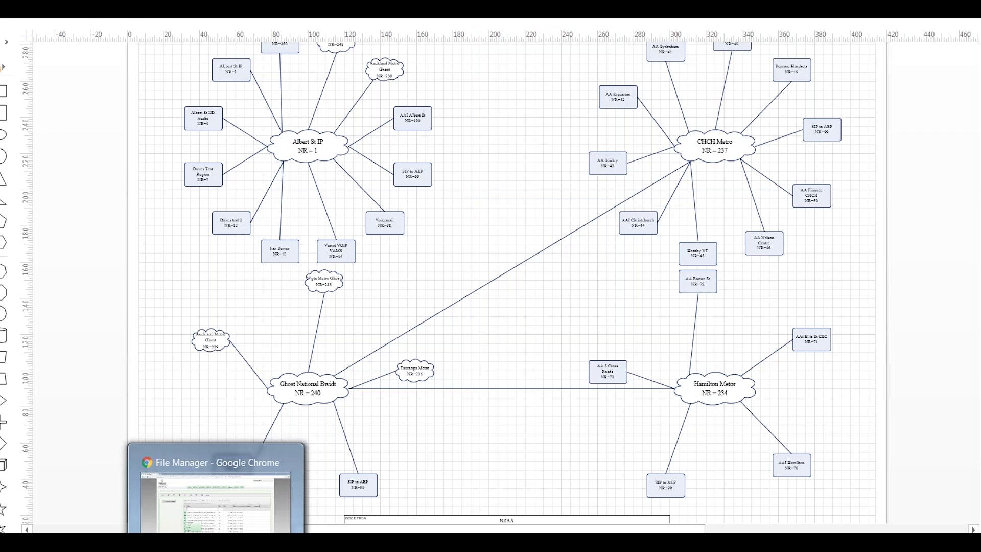
Switch back to the Virsae File Manager page showing the NZAA As Built Schematics files.
left_click(216, 542)
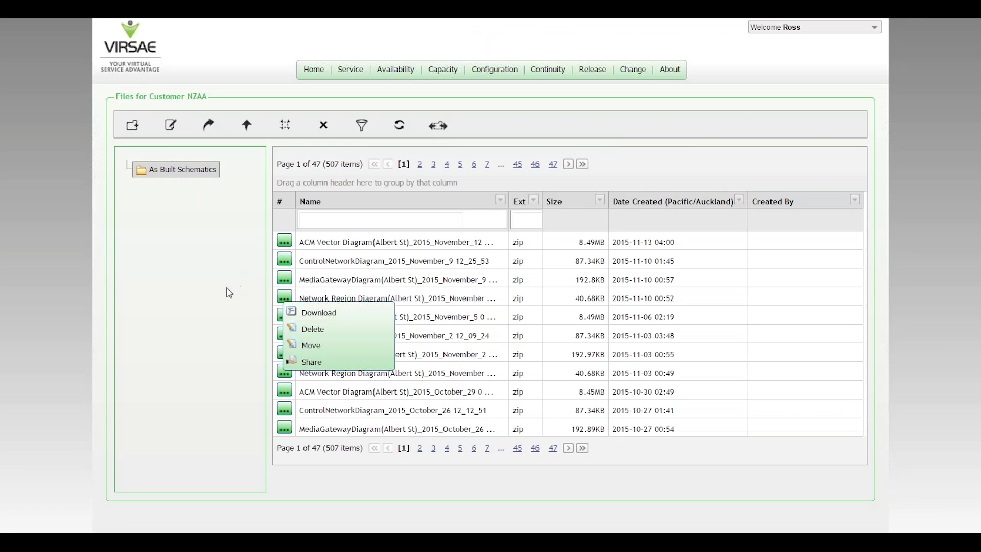